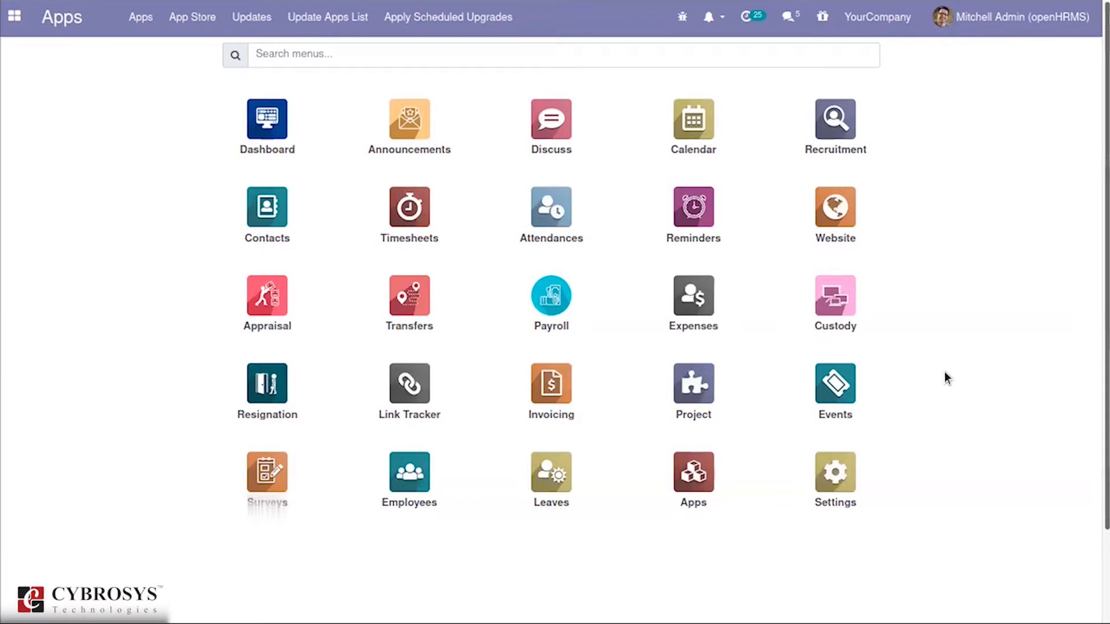
Step: Create a new custody request in the Custody app with Laptop as the property
click(833, 307)
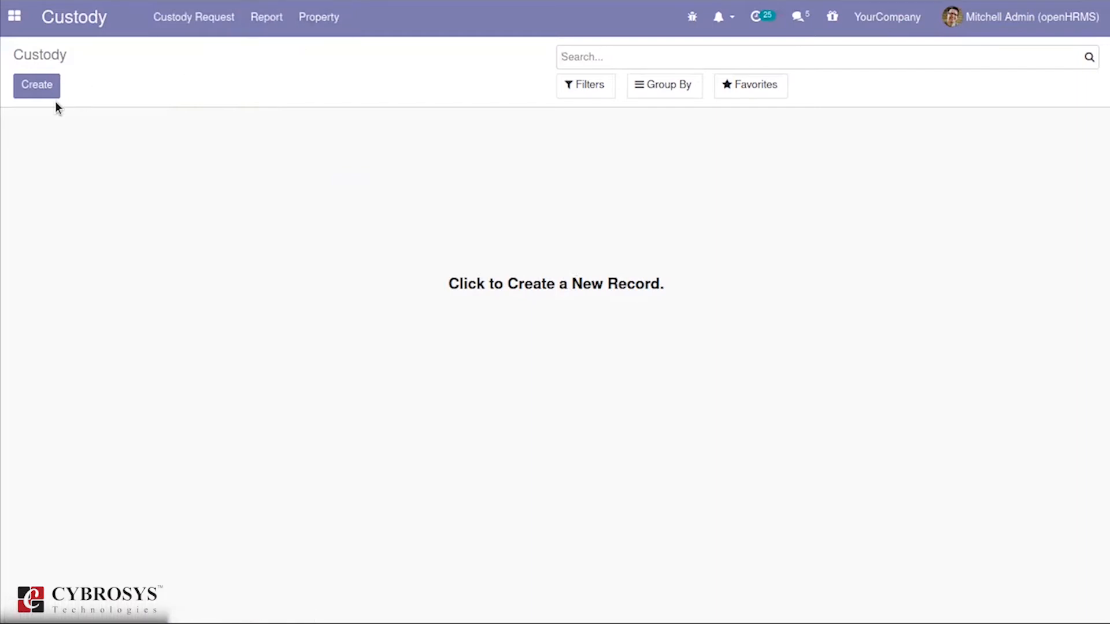
click(36, 86)
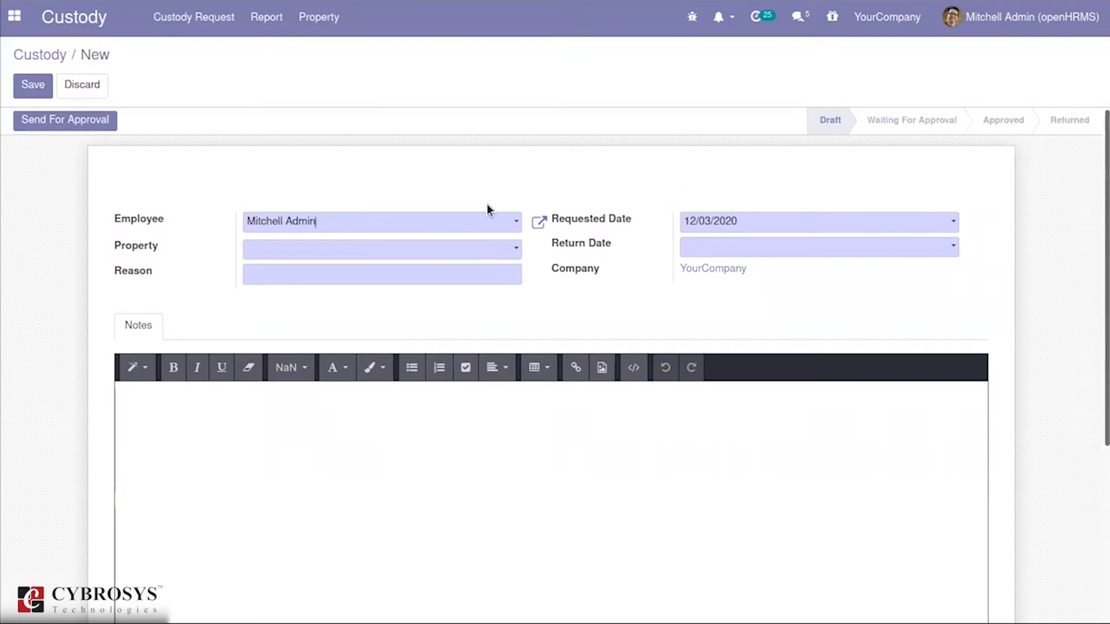
click(468, 247)
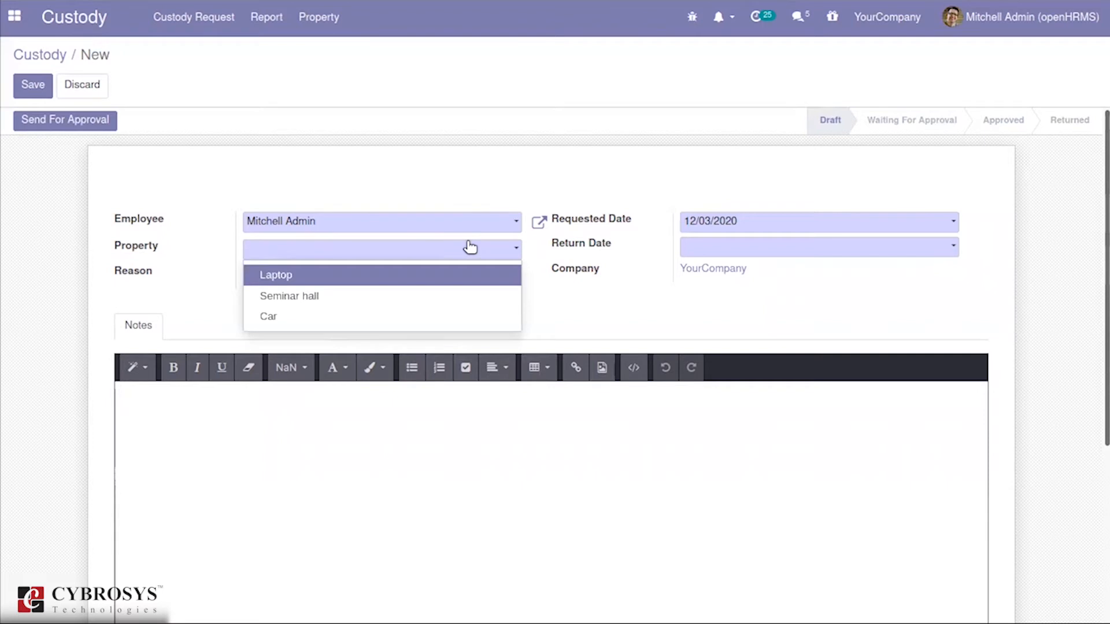
click(457, 284)
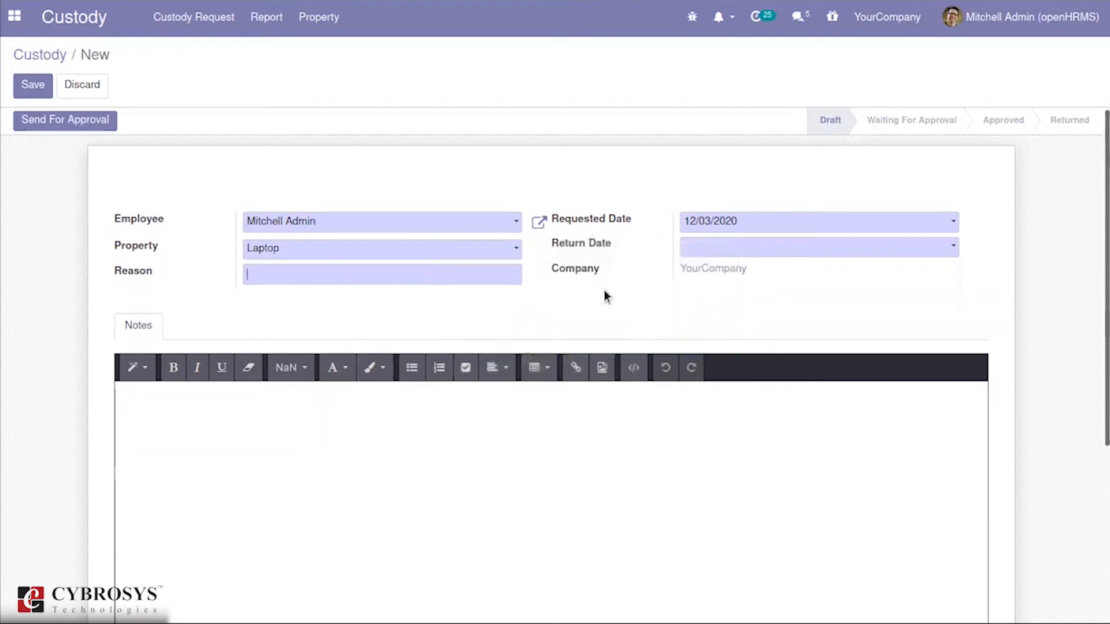
Step: Enter zcvjlh as the reason for the laptop custody request
mouse_move(585, 244)
click(426, 489)
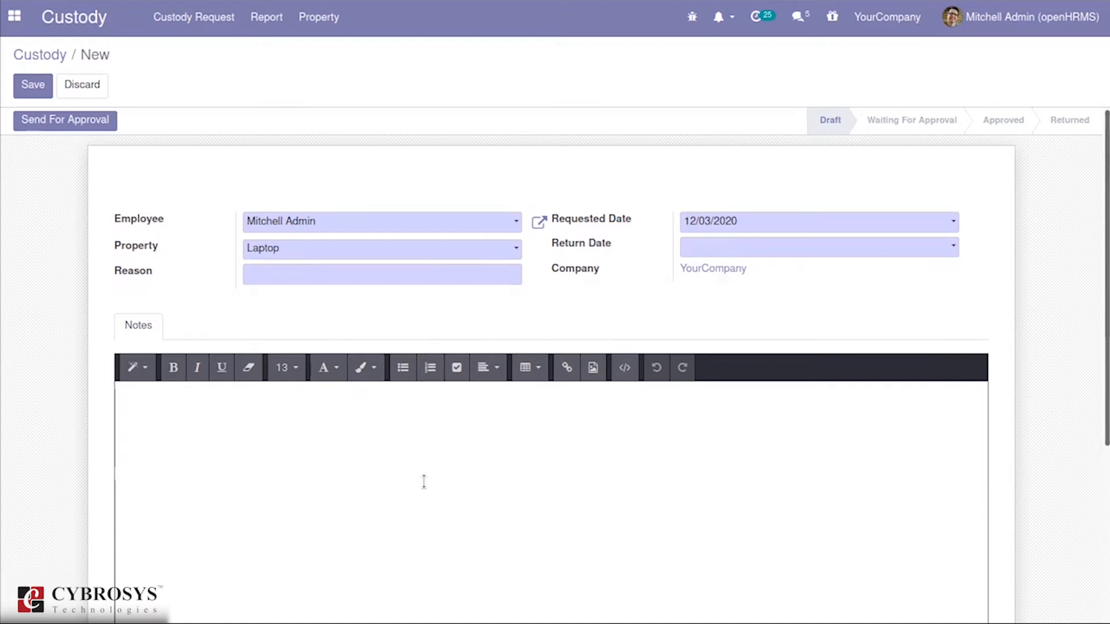
click(407, 280)
text(W)
key(BackSpace)
text(zcvjlh)
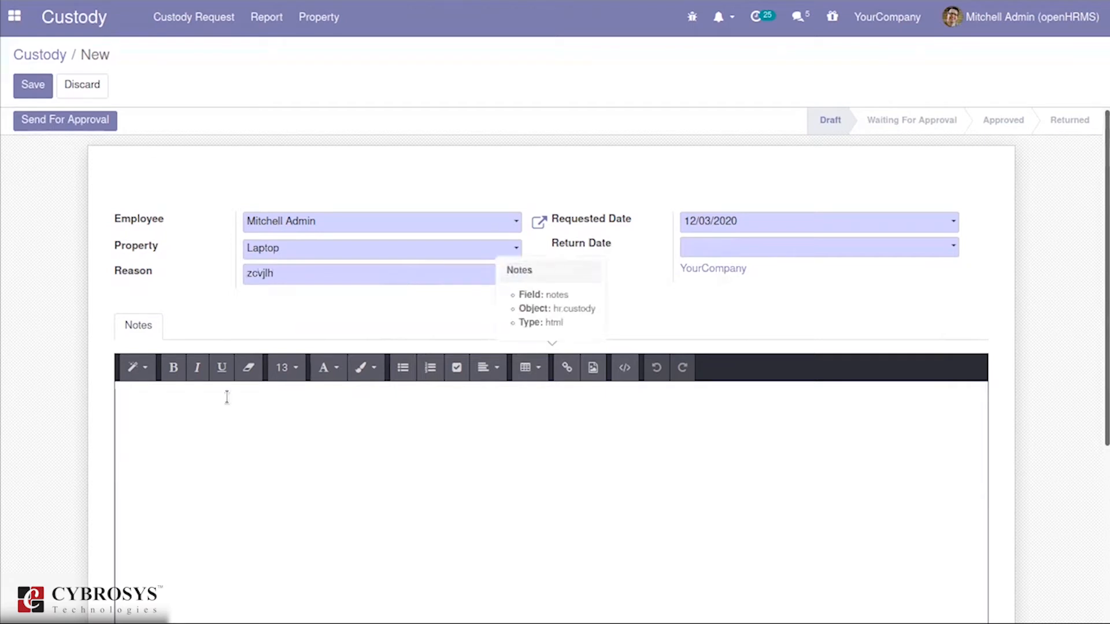
Step: Set the request's return date to 12/07/2020 and save the record
click(43, 88)
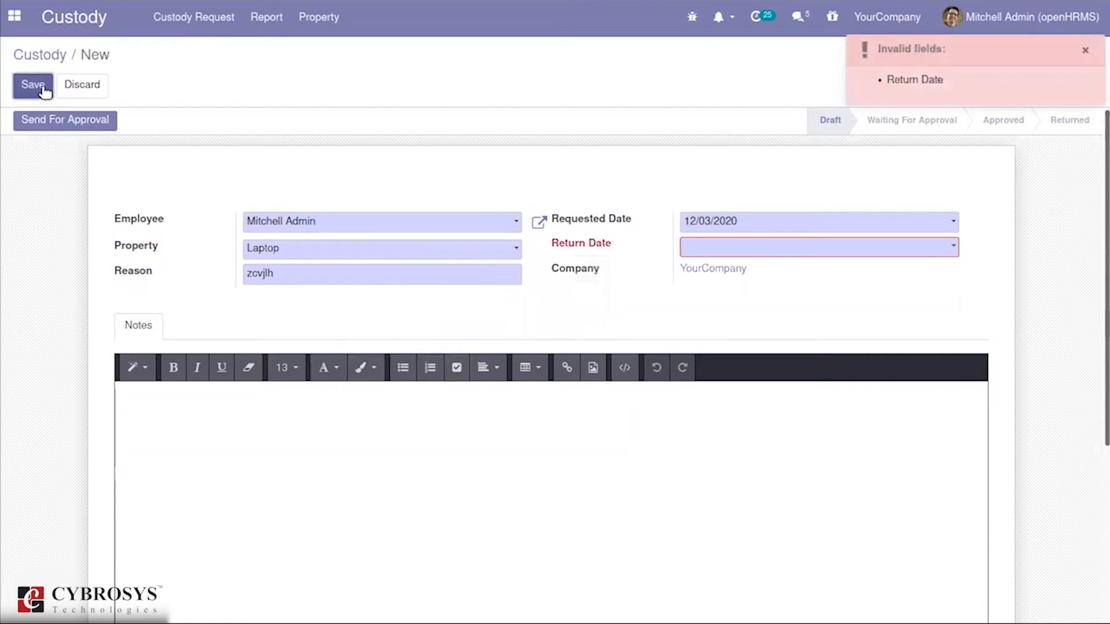
click(692, 248)
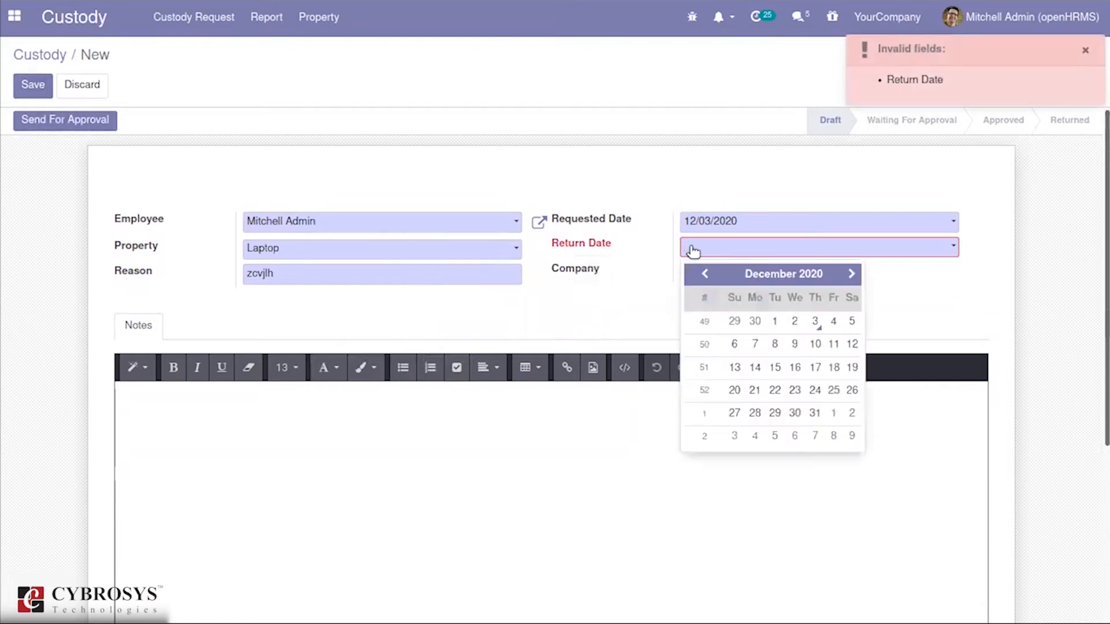
click(760, 343)
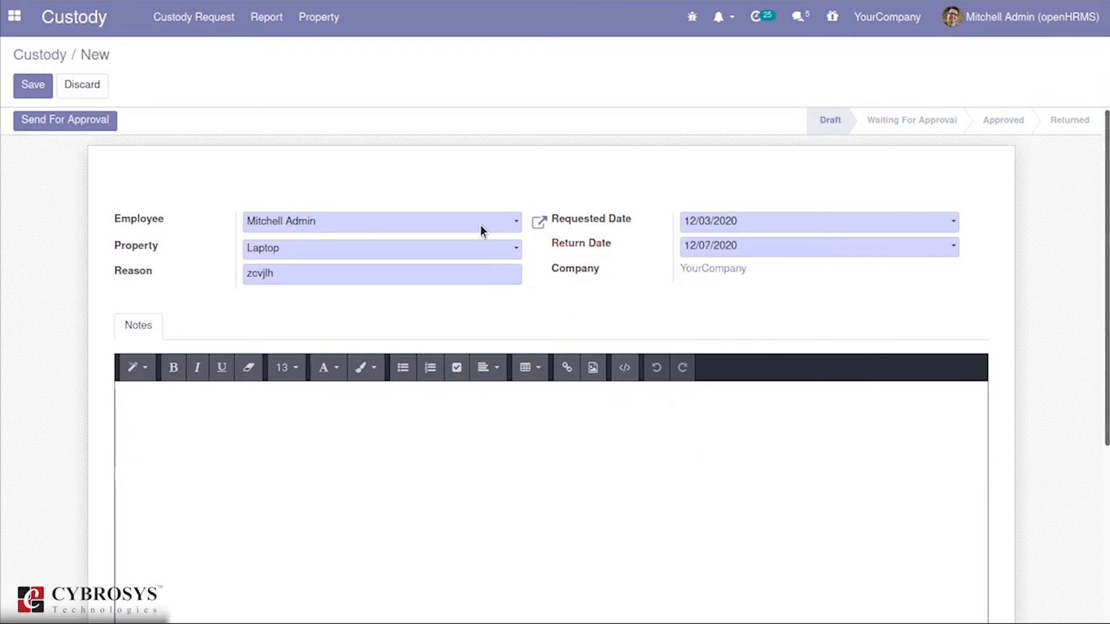
click(32, 89)
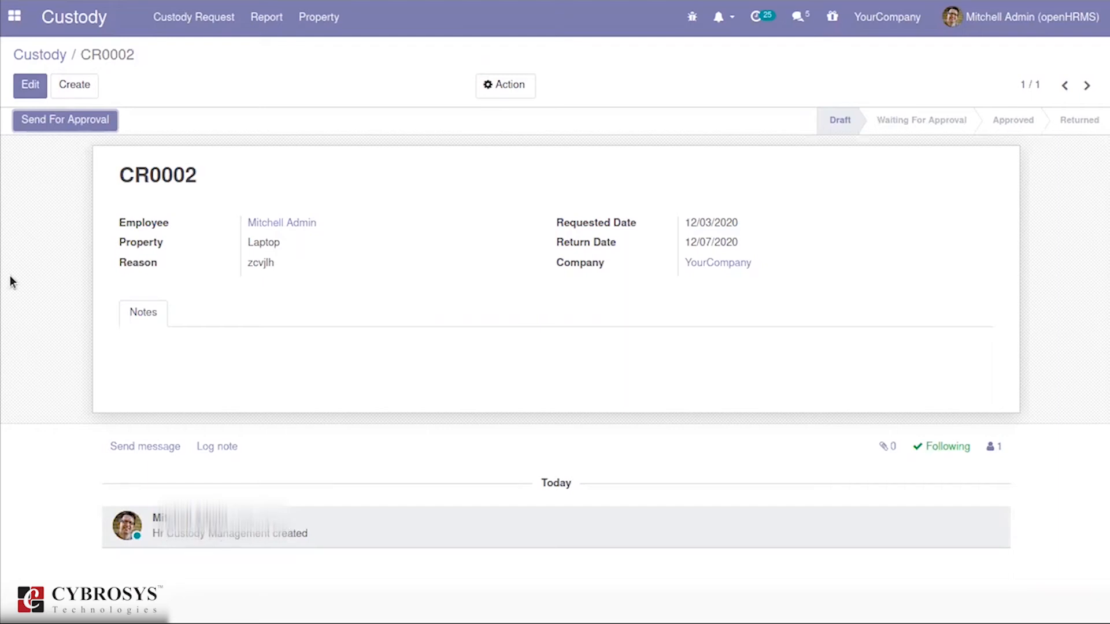
Step: Send the saved laptop custody request for approval and approve it
click(51, 125)
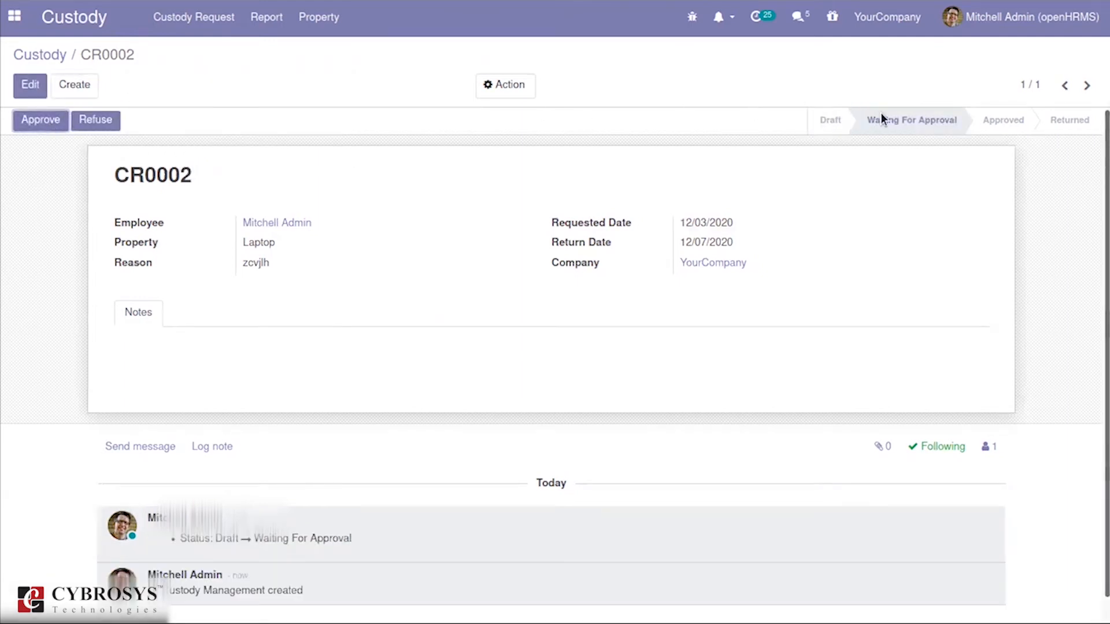
mouse_move(880, 112)
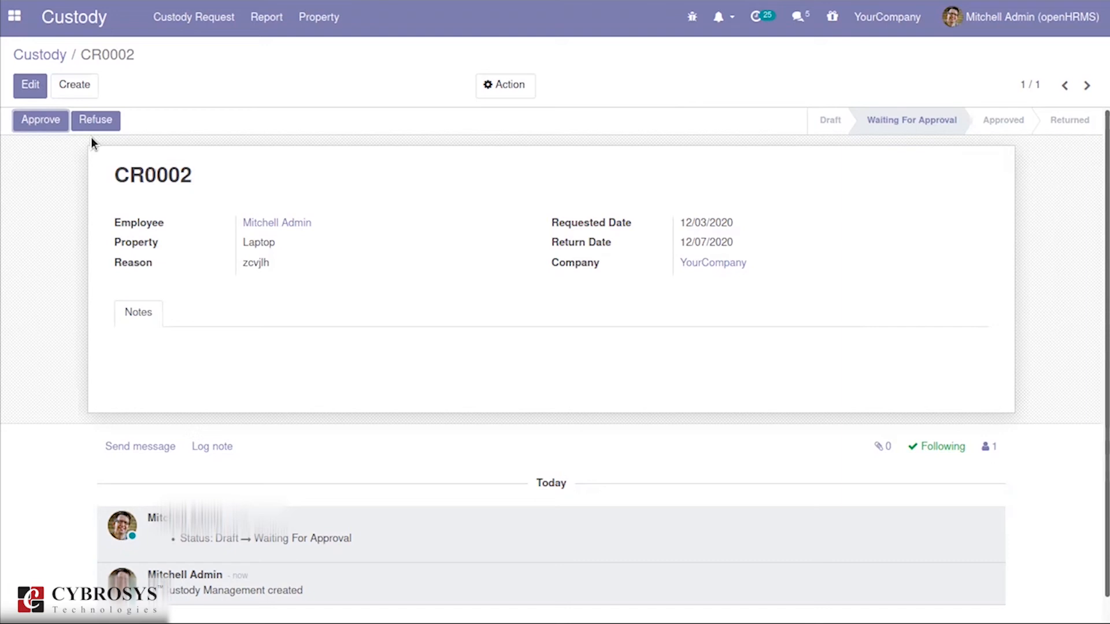
click(53, 121)
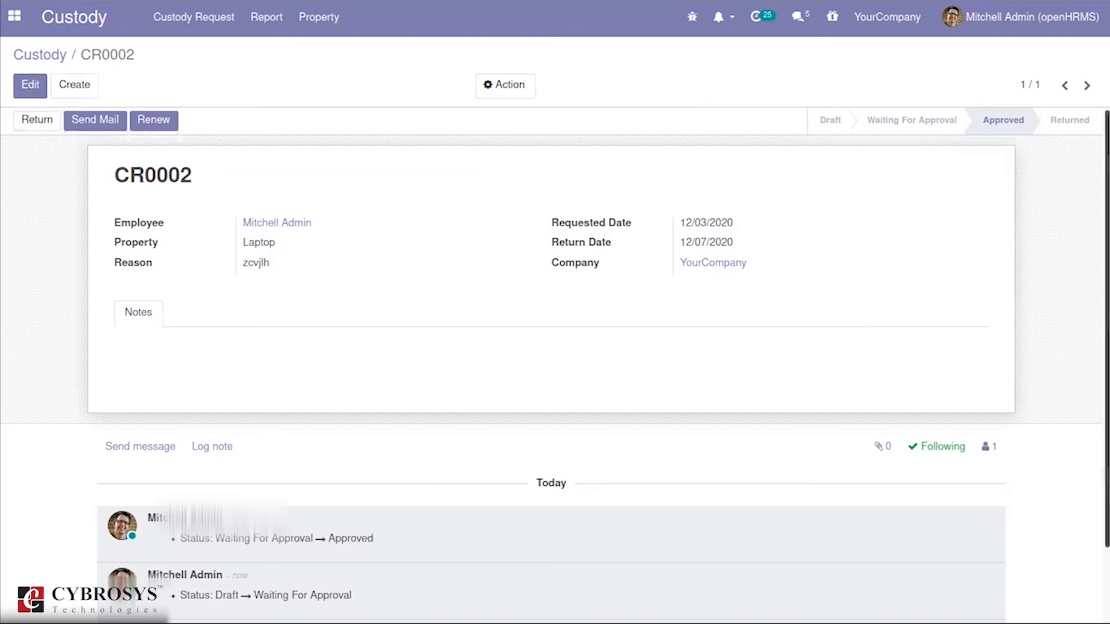
scroll(555, 364, down, 1)
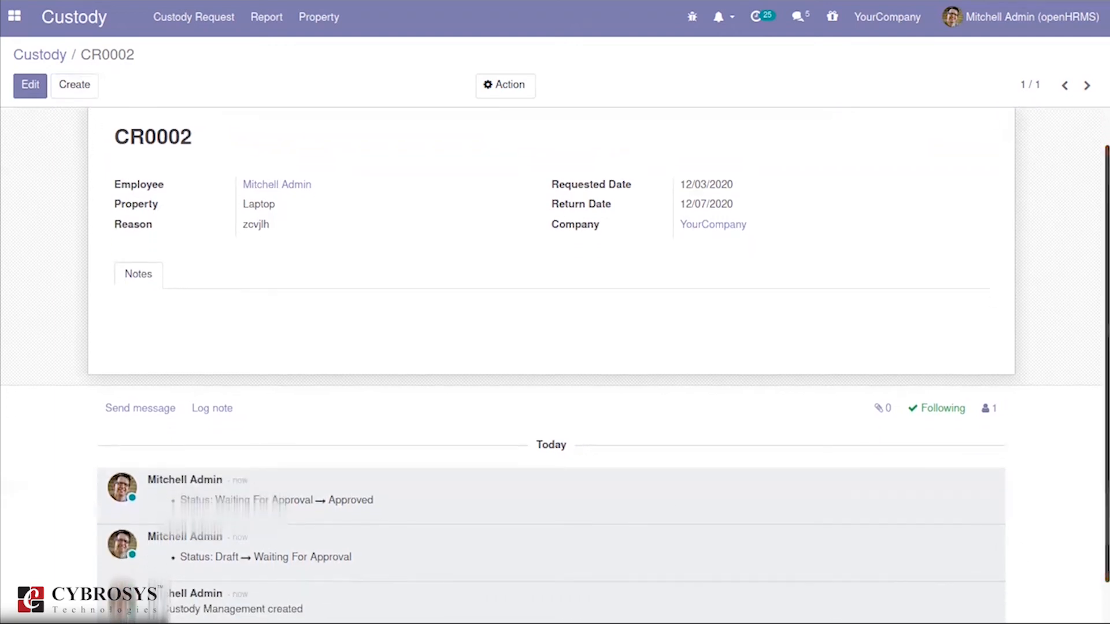
scroll(555, 364, up, 1)
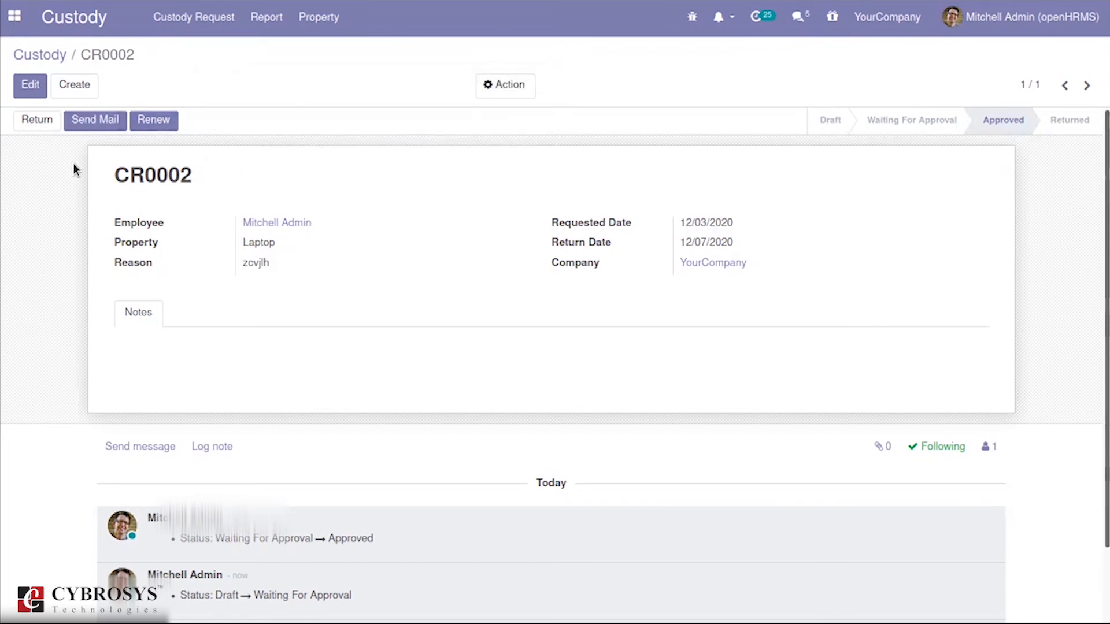
Step: Open the Custody Analysis report and break down its total column by Employee
click(266, 18)
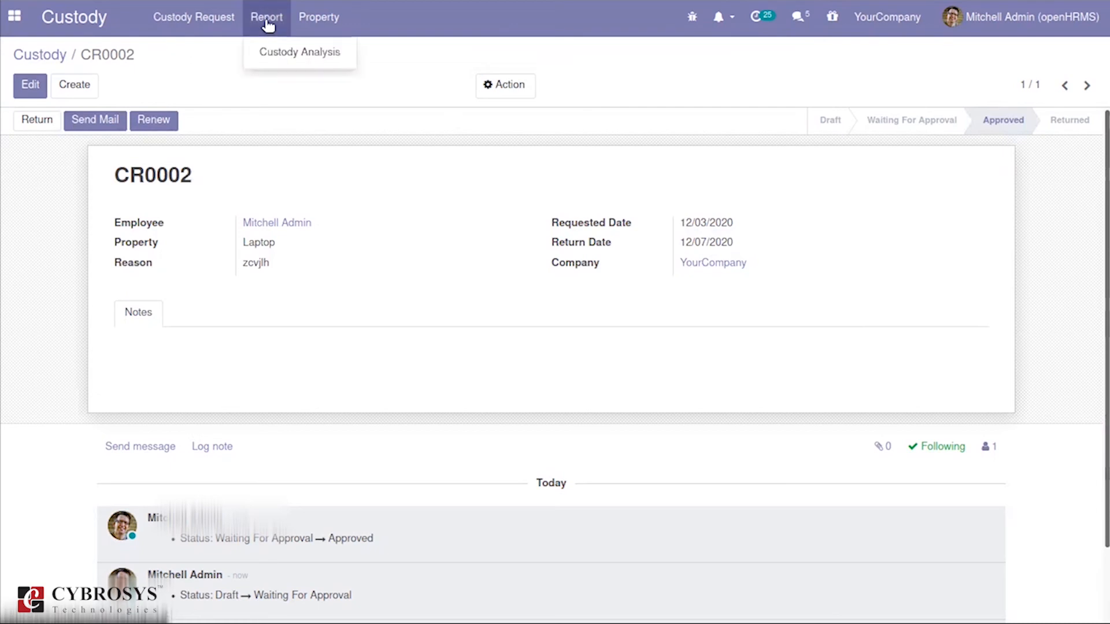
click(289, 53)
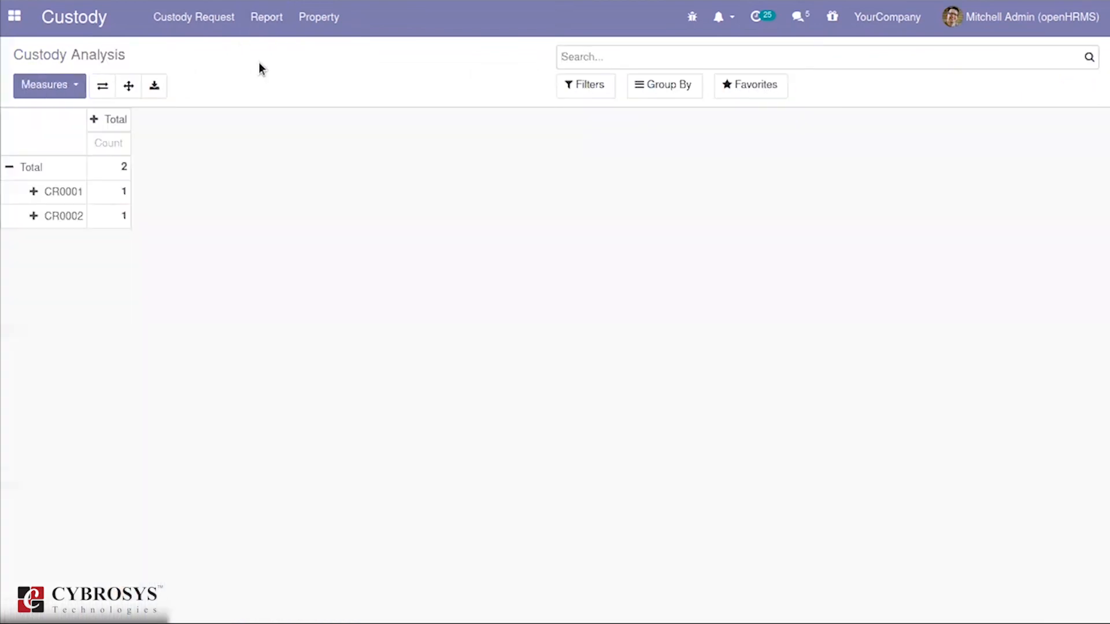
click(99, 119)
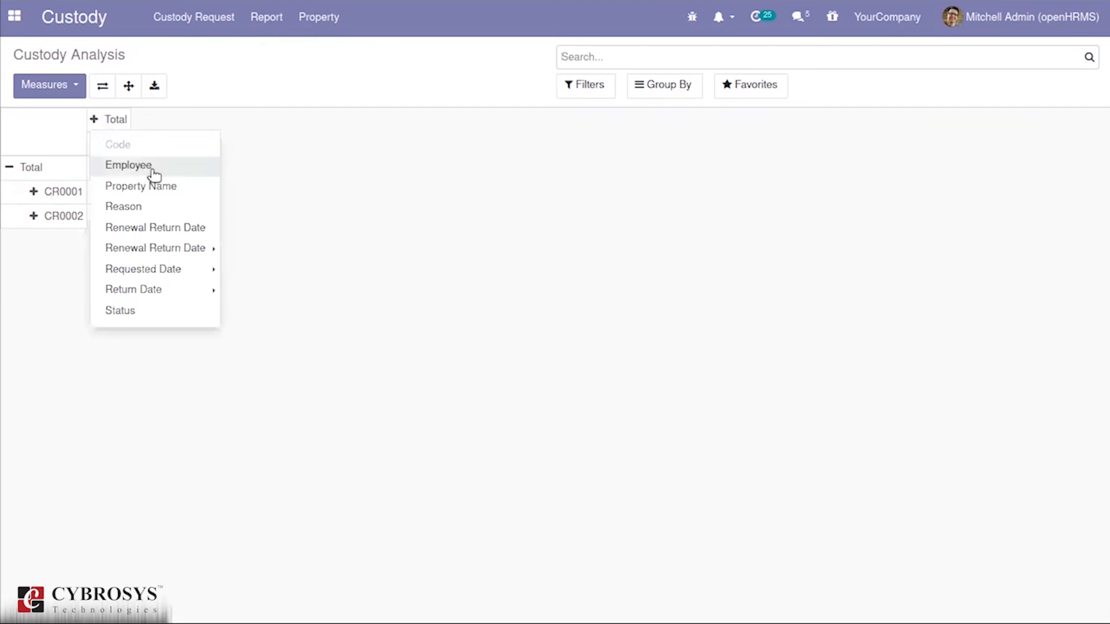
click(148, 167)
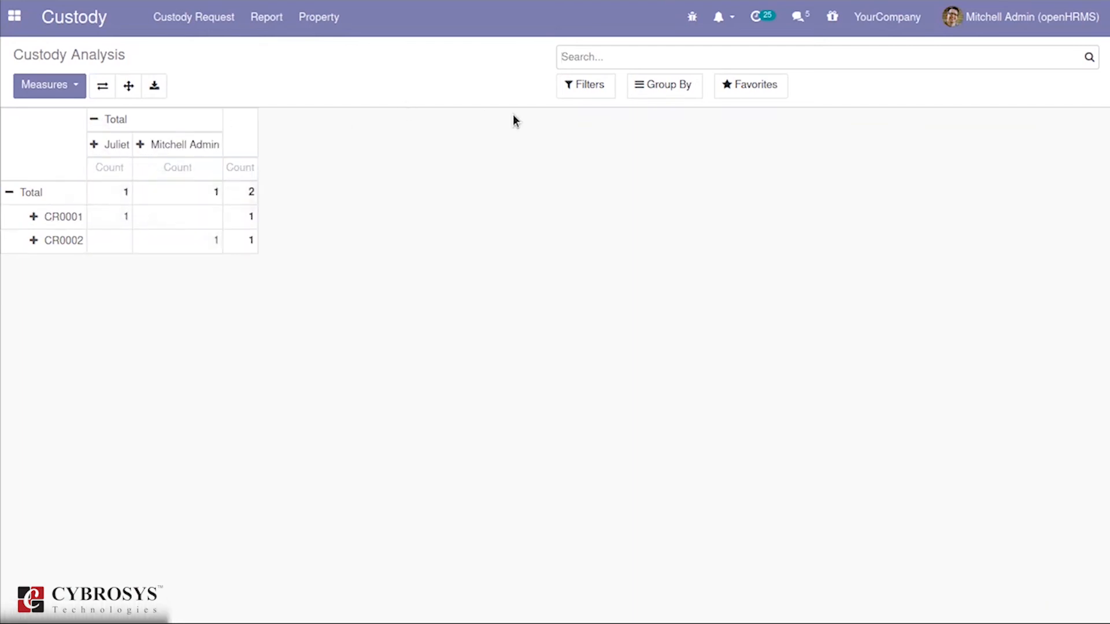
Step: Examine the filter options and the fields available for a custom group in the Custody Analysis report
click(581, 91)
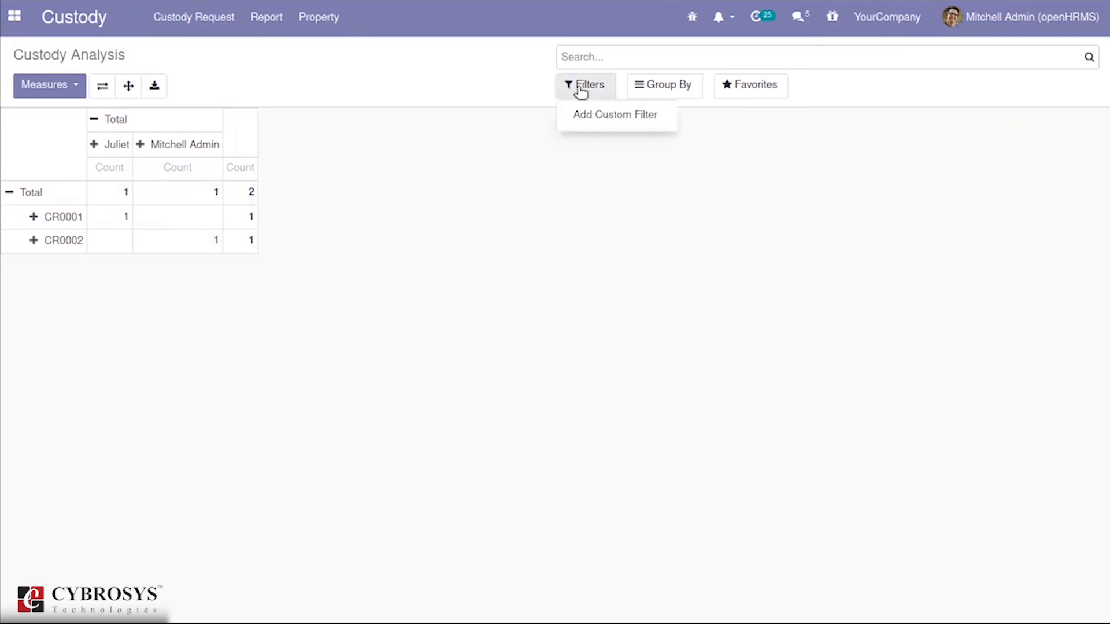
click(674, 92)
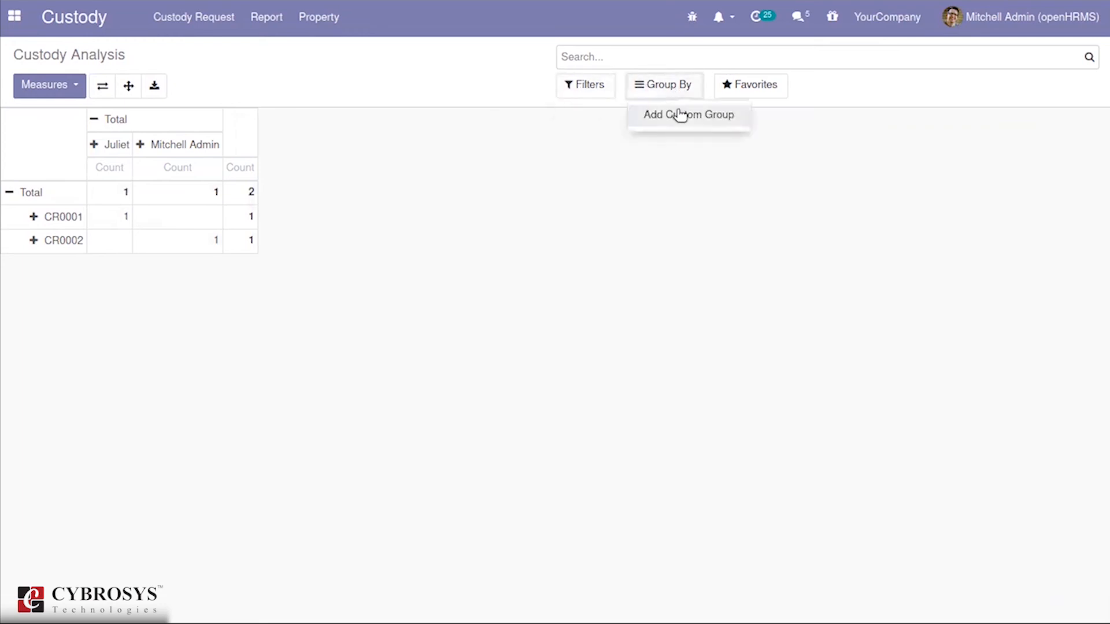
click(680, 114)
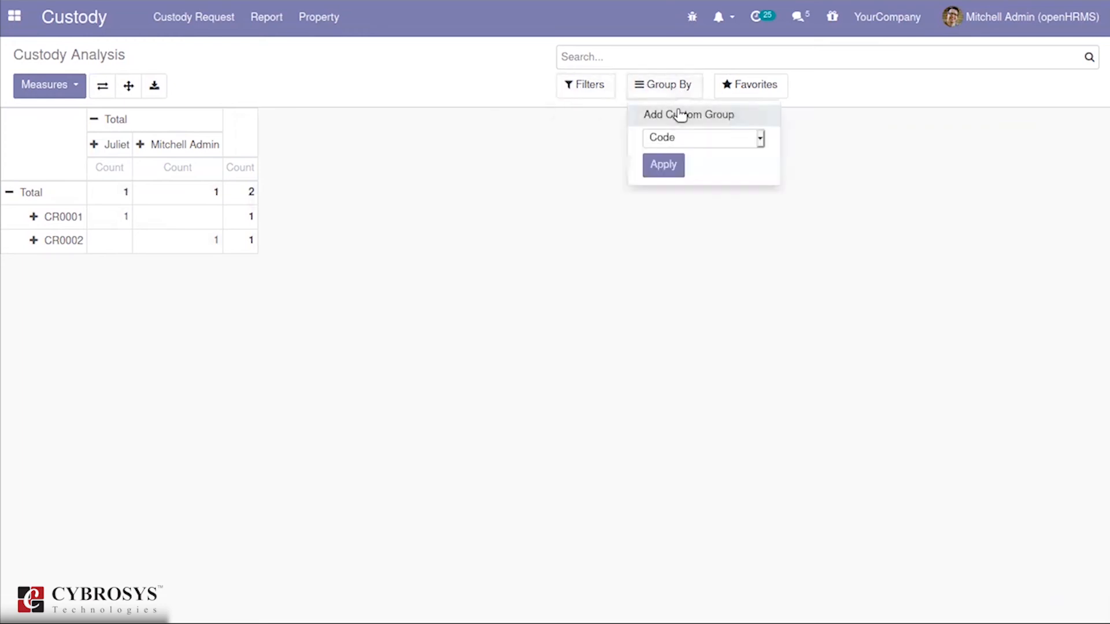
click(760, 138)
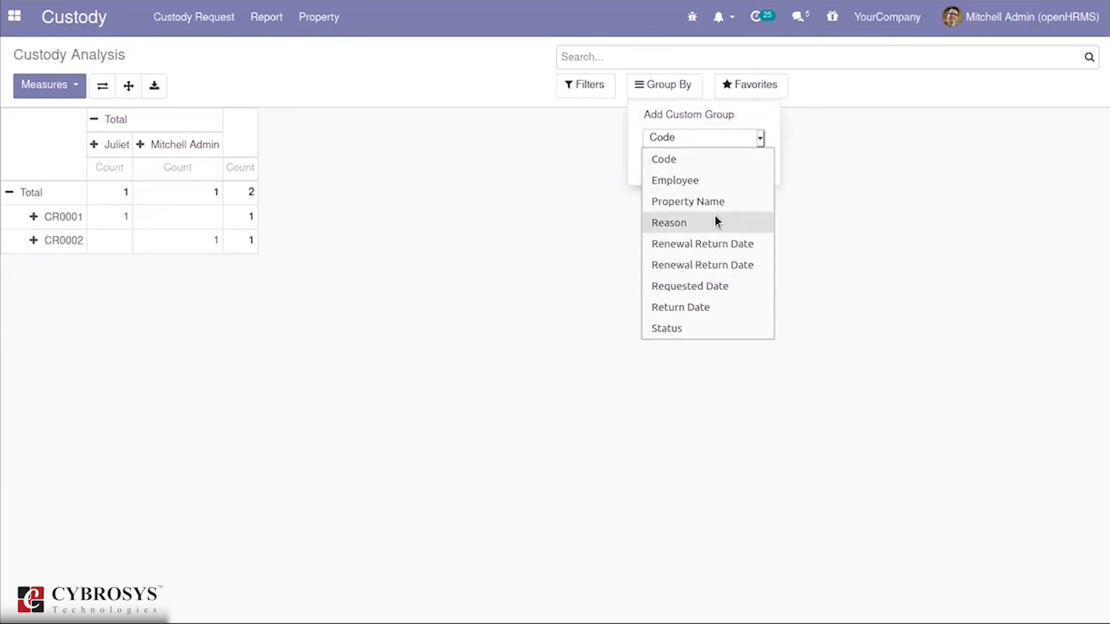
click(575, 302)
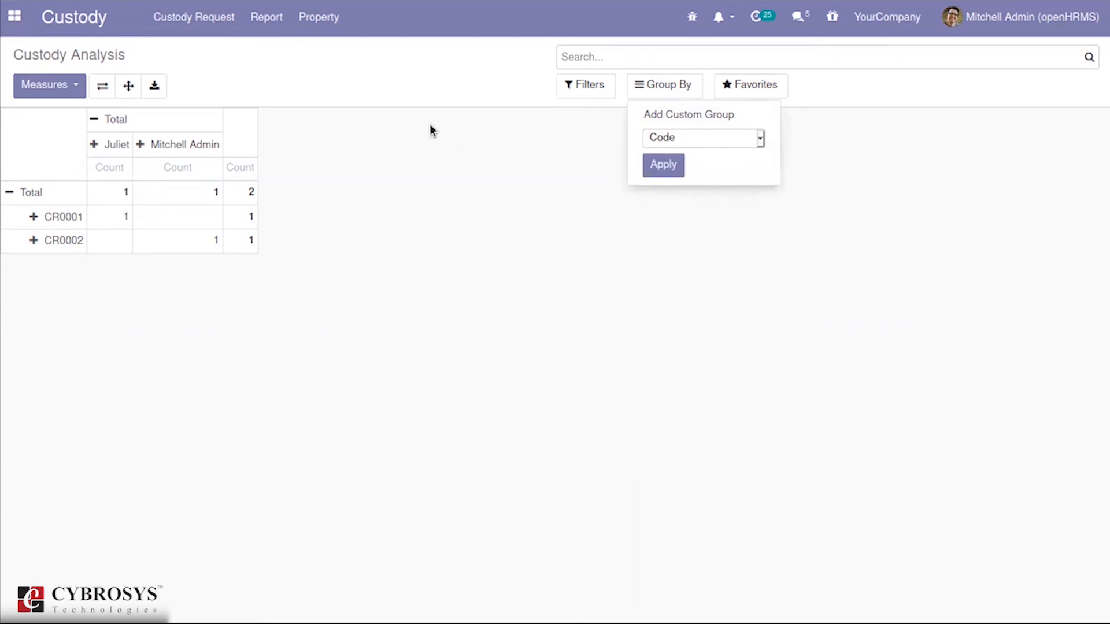
Step: Review the property list and the fields of a blank new property form, and return to the custody request list without creating one
click(337, 17)
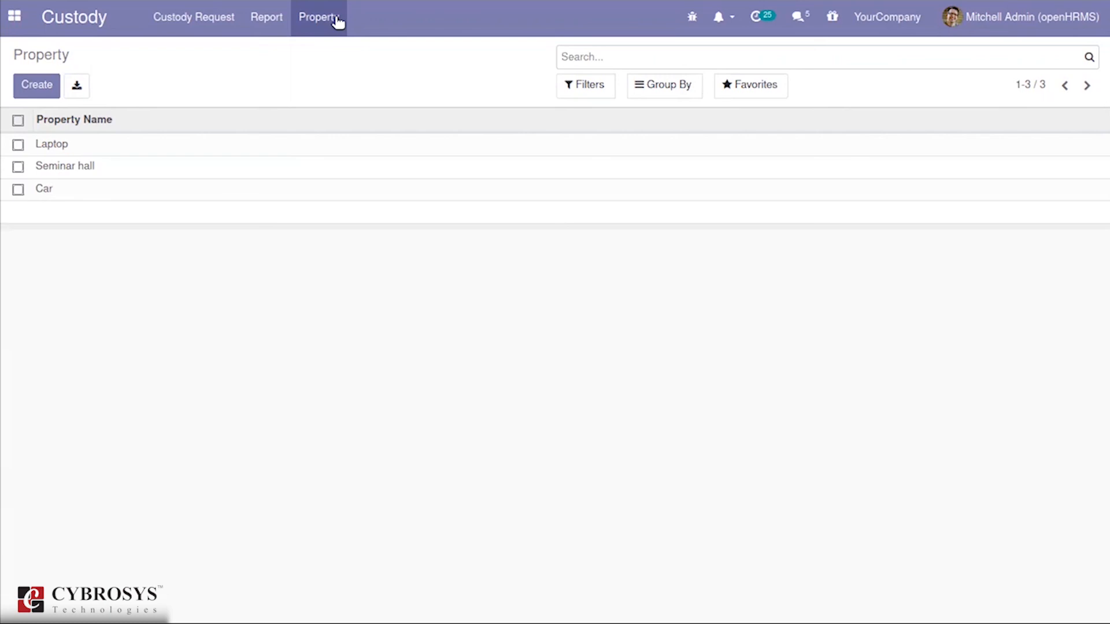
click(41, 87)
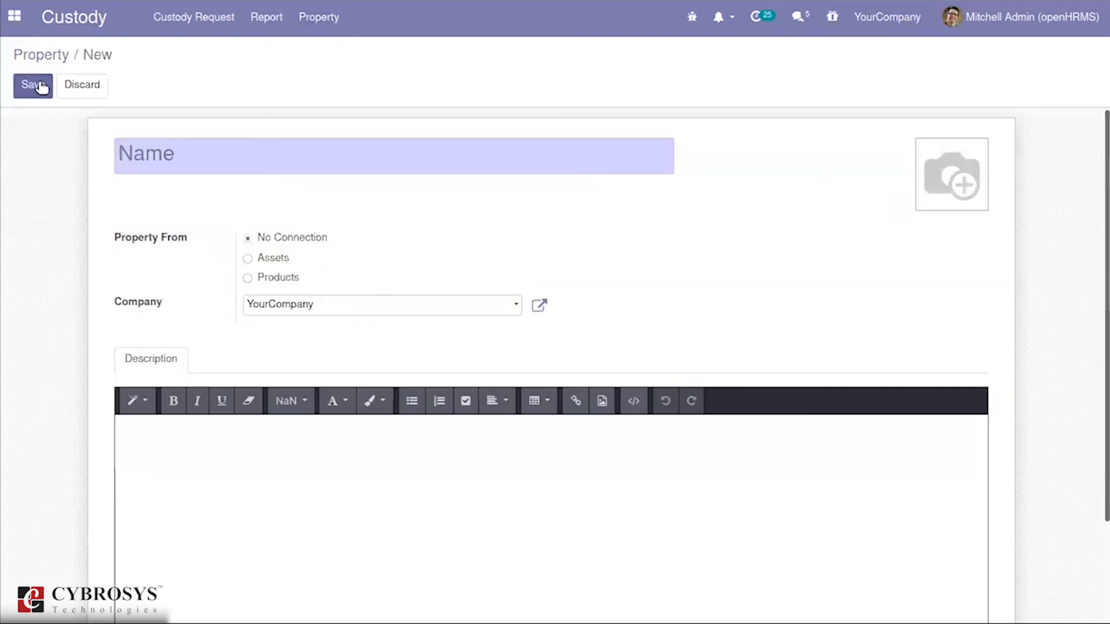
mouse_move(204, 156)
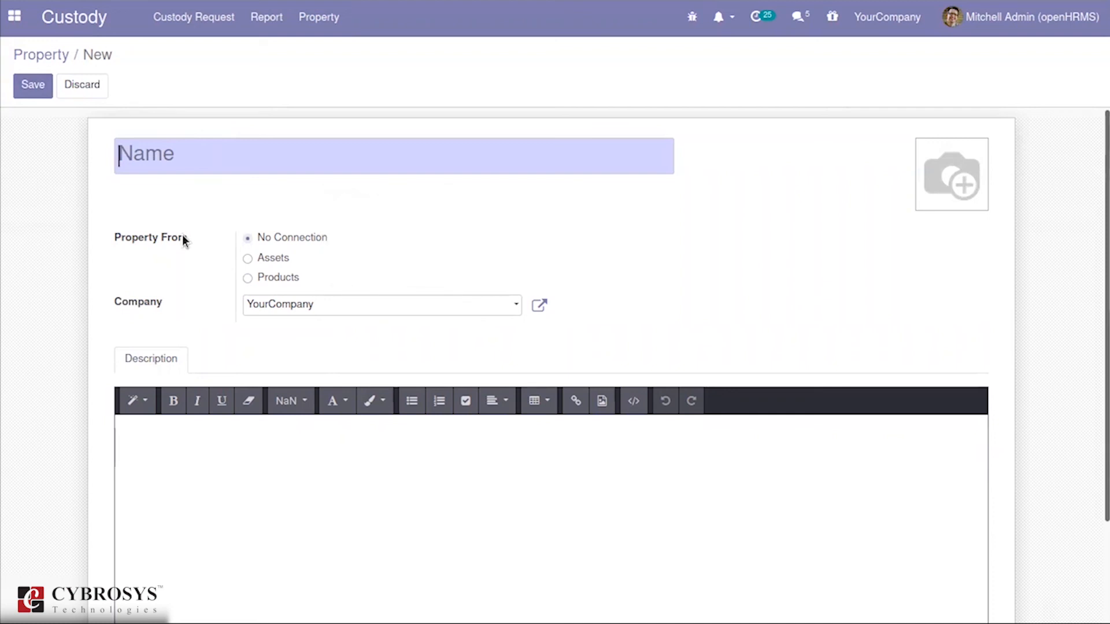
mouse_move(184, 239)
click(61, 55)
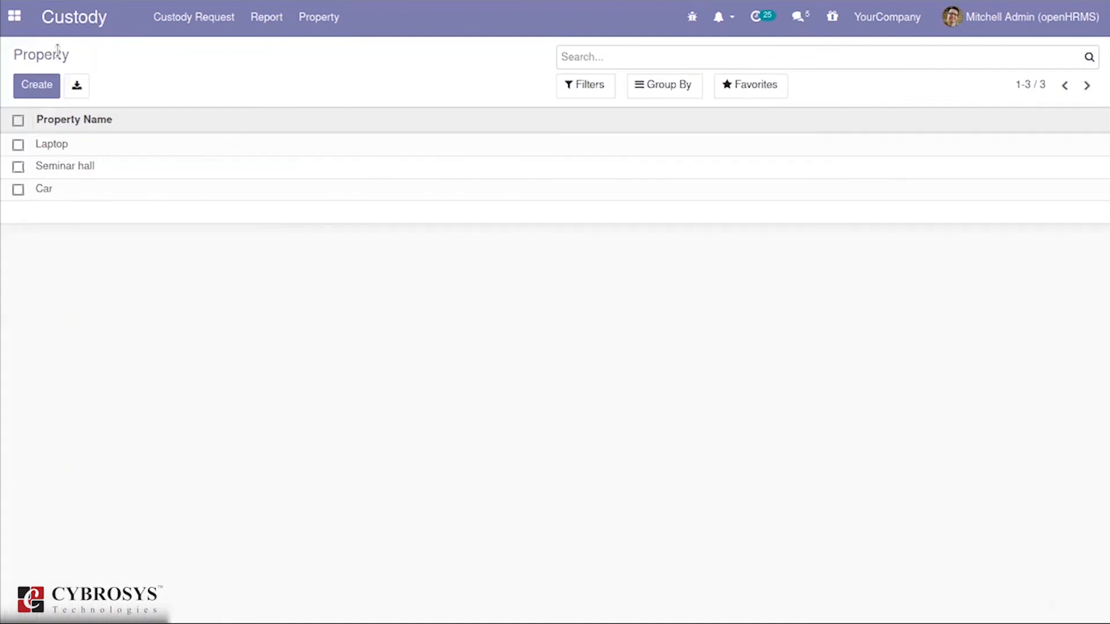
click(180, 27)
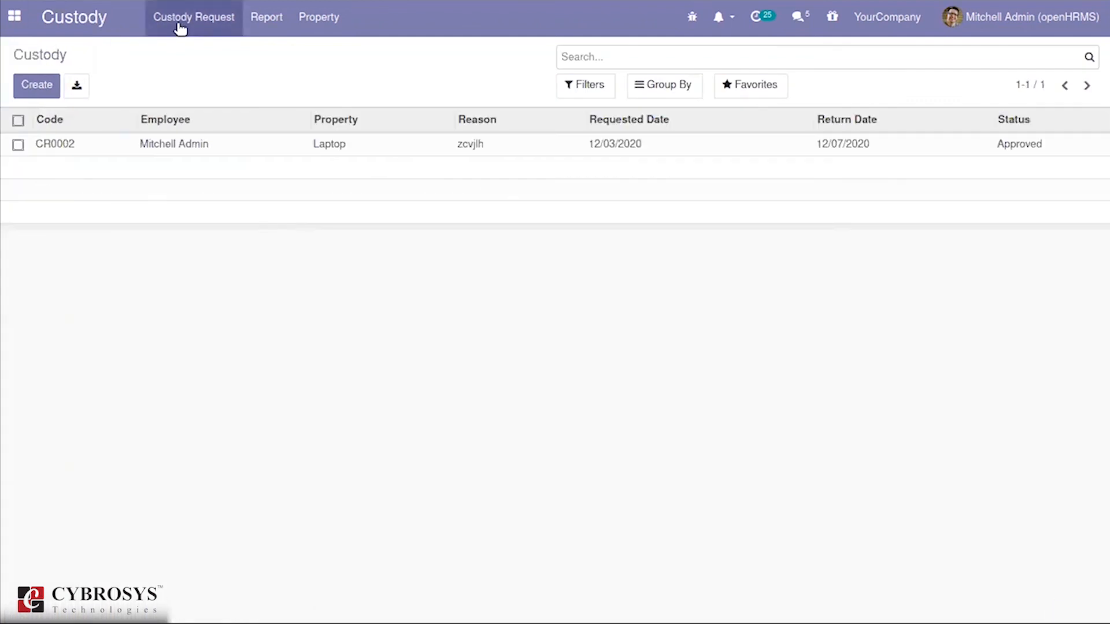